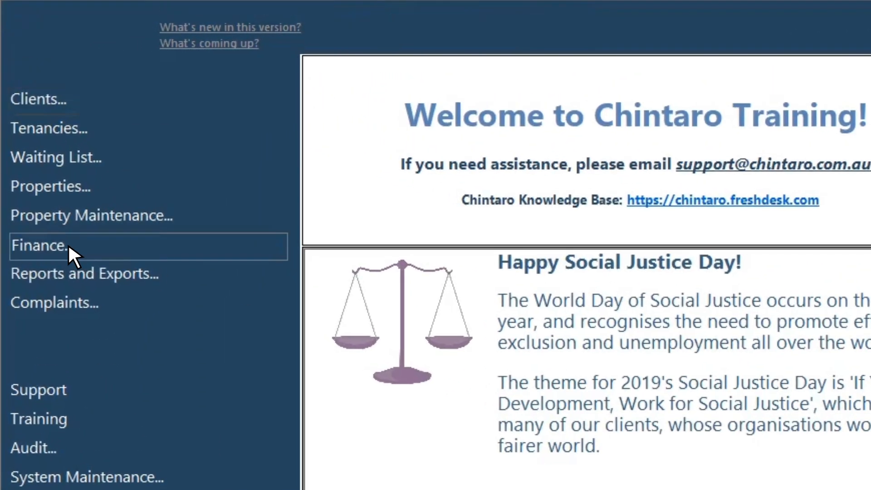
# - Open the Manage Tenancy Transactions list from the finance functions for tenancy transactions
pyautogui.click(31, 138)
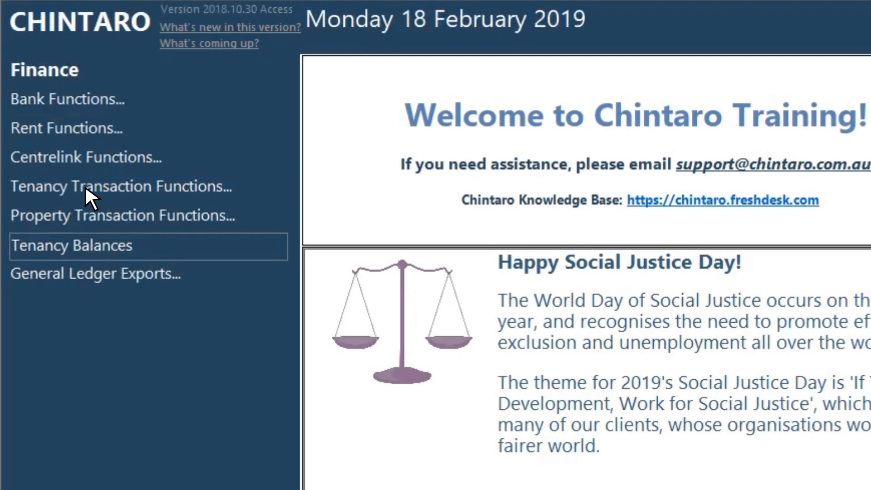
pyautogui.click(85, 186)
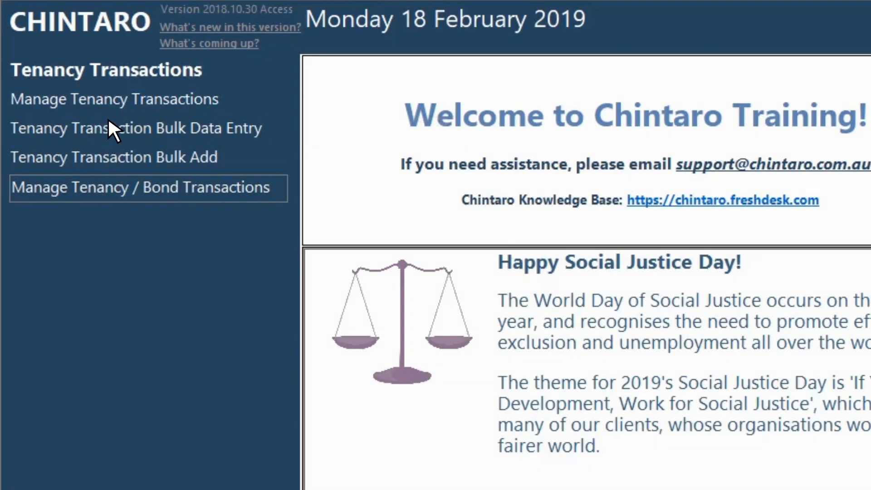
pyautogui.click(113, 99)
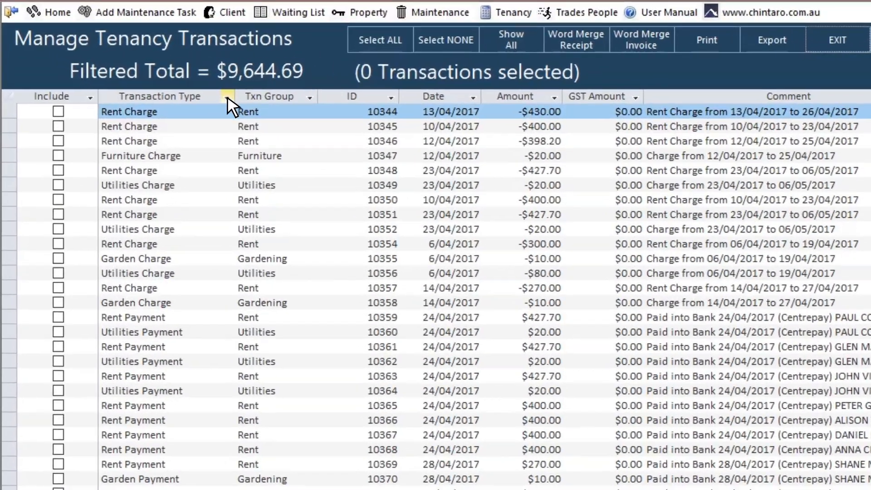
# - Filter the Transaction Type column to show only Rent Payment transactions
pyautogui.click(119, 66)
pyautogui.click(271, 212)
pyautogui.scroll(-4, 271, 211)
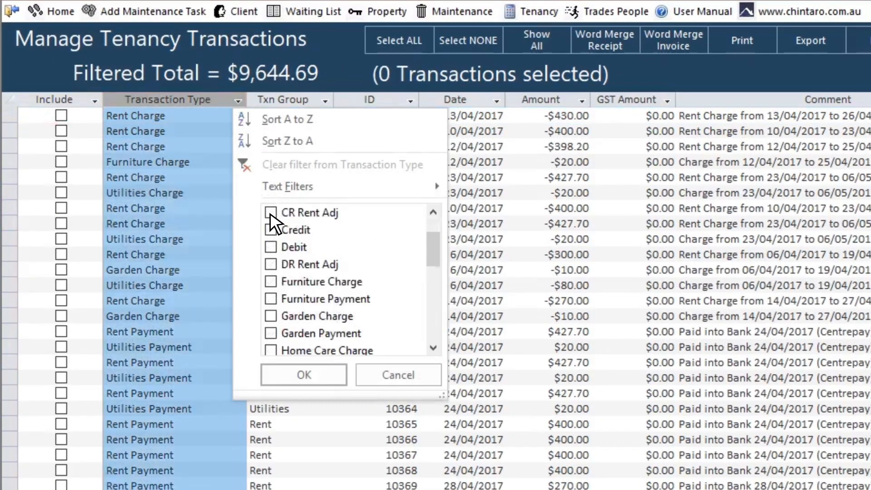
pyautogui.click(271, 333)
pyautogui.click(305, 373)
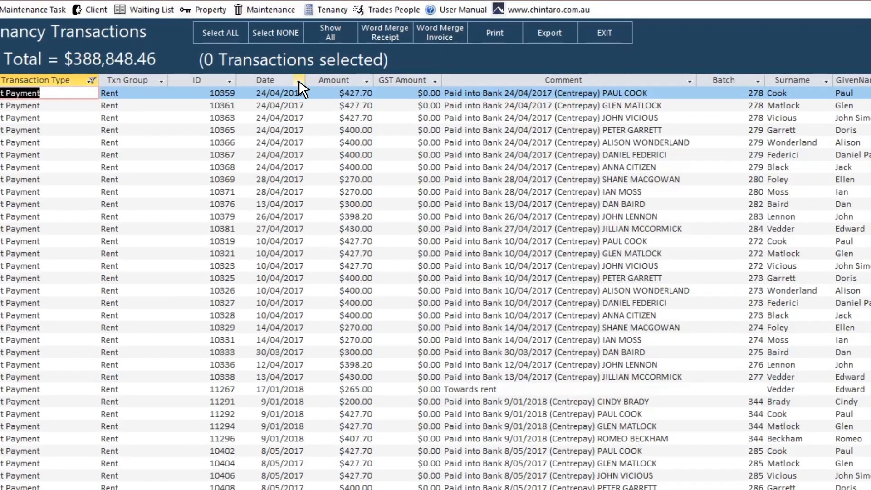
# - Filter the rent payments to January 2019 dates and to the Group Housing program
pyautogui.click(248, 66)
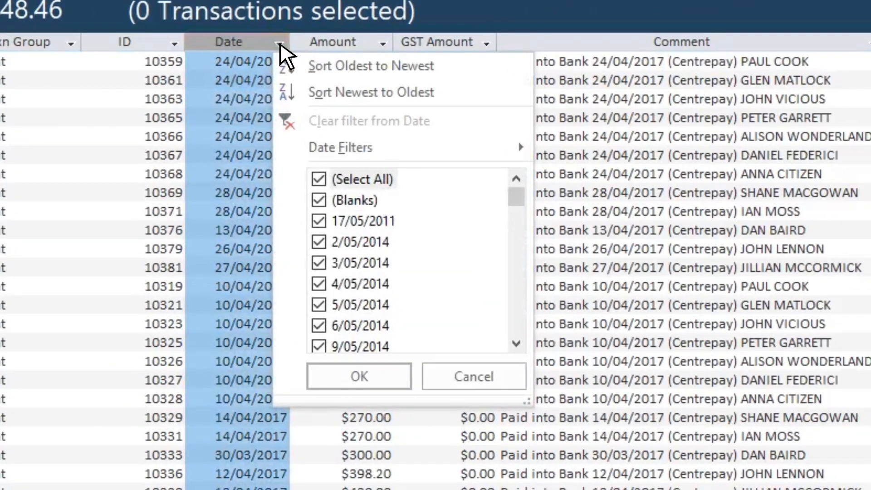
pyautogui.moveTo(379, 146)
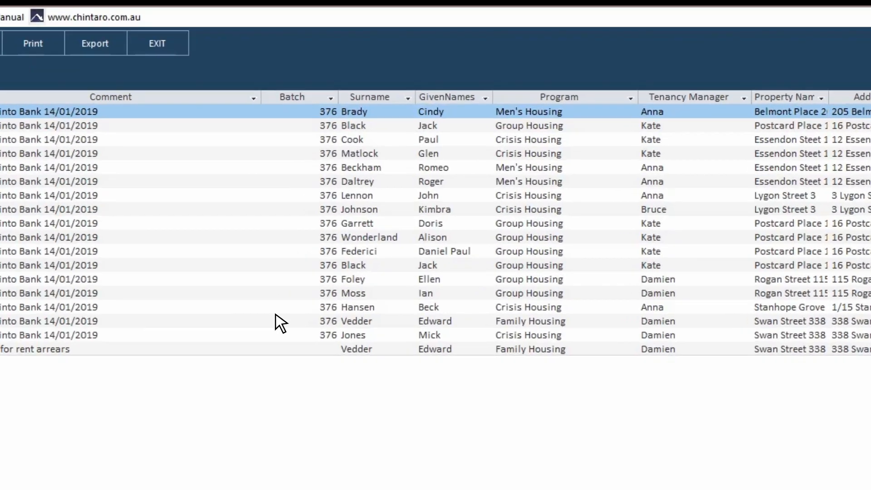
pyautogui.rightClick(667, 80)
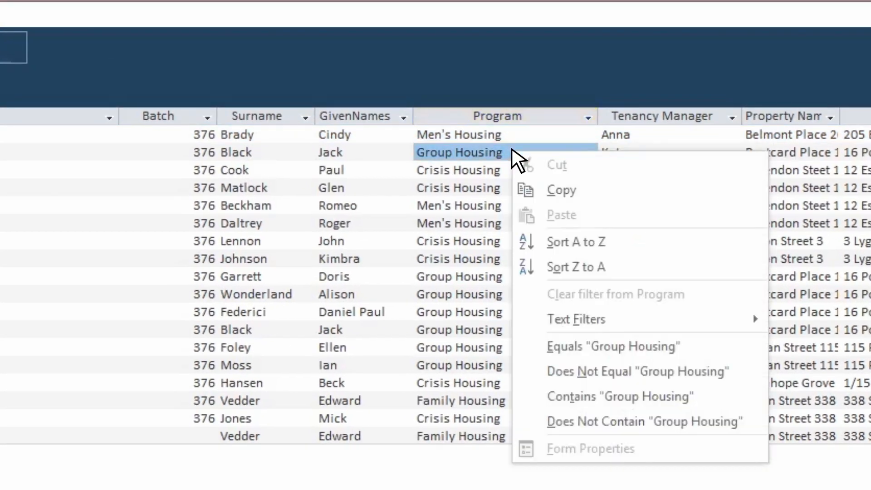
pyautogui.click(541, 345)
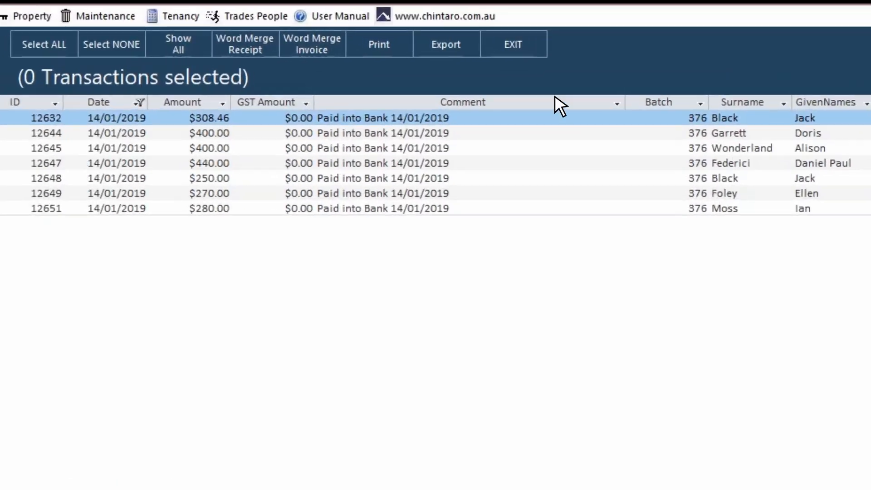
# - Export the filtered Group Housing rent payments to Excel and close the exported workbook
pyautogui.click(407, 37)
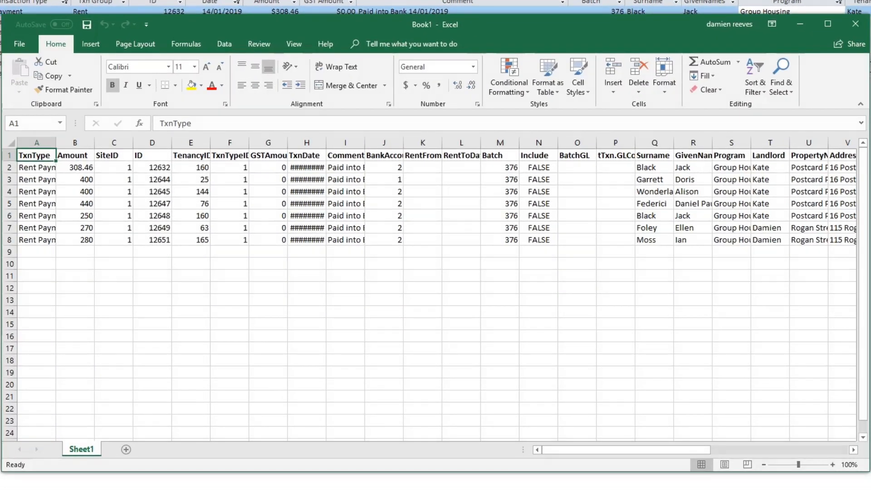
pyautogui.click(855, 23)
pyautogui.click(486, 305)
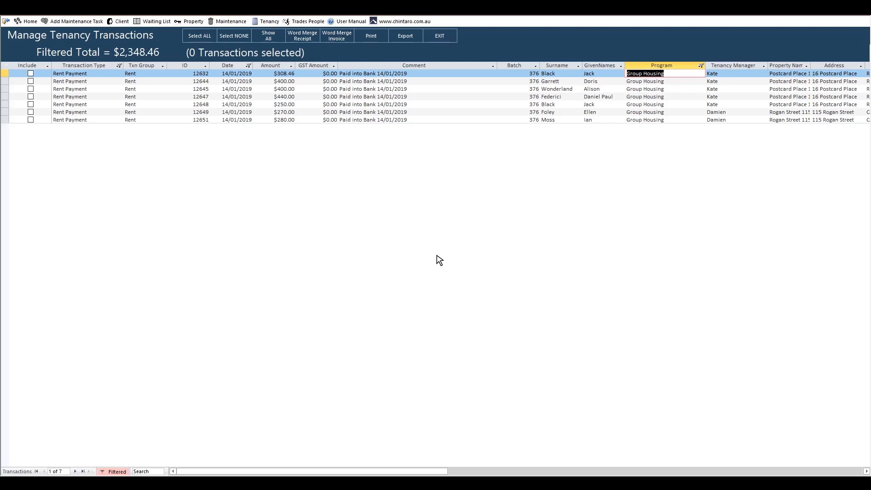
# - Clear the filters from the Program and Date columns, keeping the transaction type filter
pyautogui.click(701, 66)
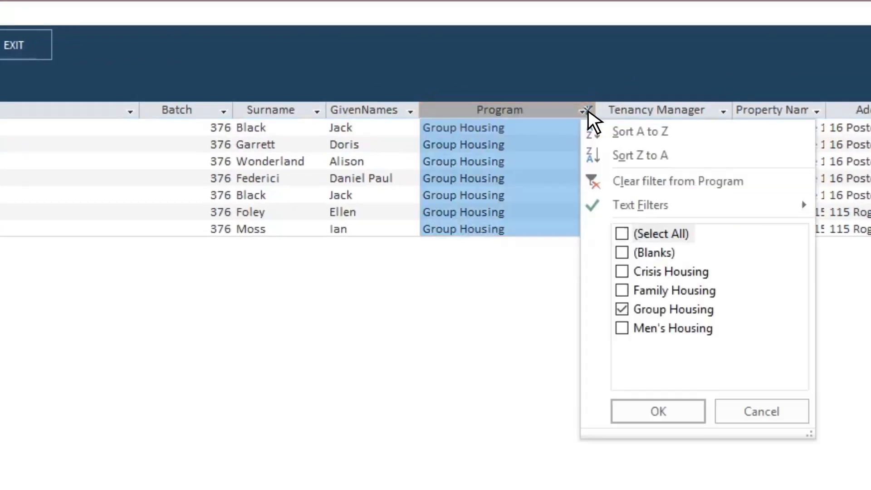
pyautogui.click(596, 181)
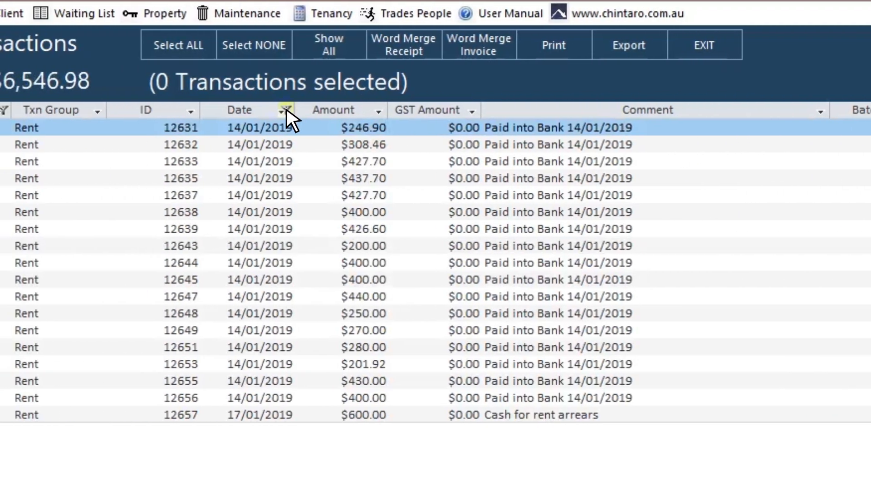
pyautogui.click(284, 109)
pyautogui.click(292, 180)
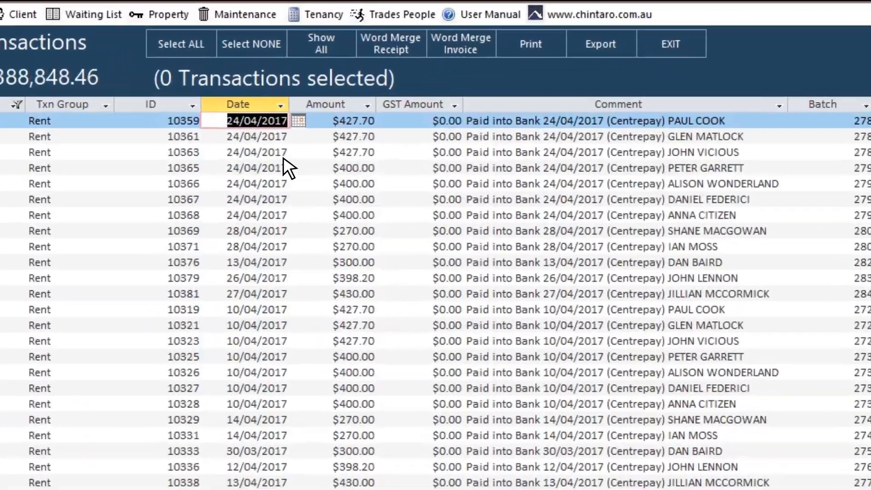
# - Filter the Date column to transactions between 25/11/2018 and 25/12/2018
pyautogui.rightClick(245, 73)
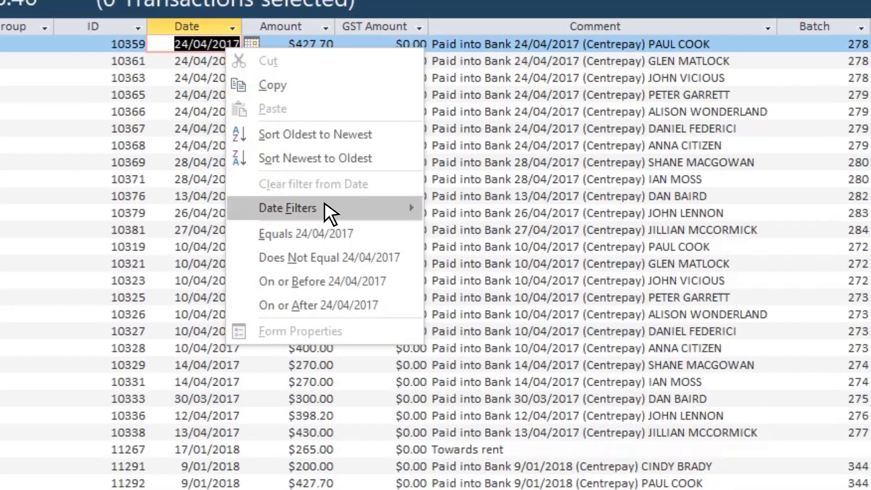
pyautogui.moveTo(379, 289)
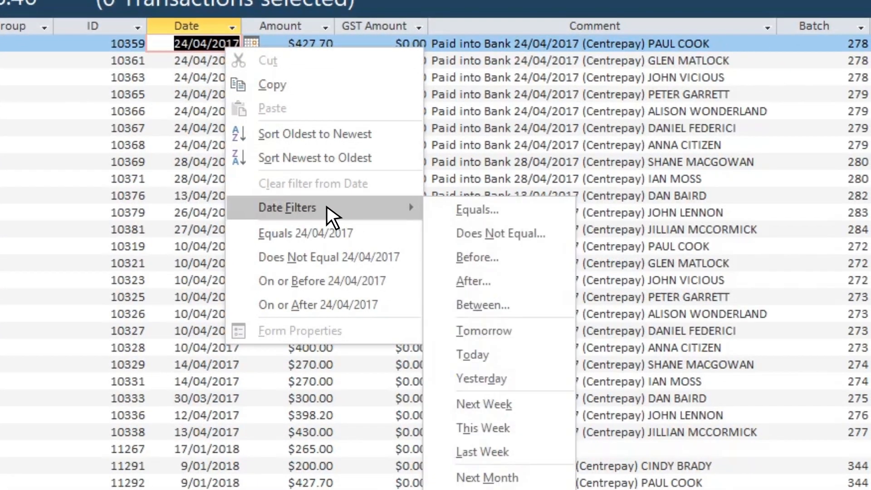
pyautogui.click(445, 303)
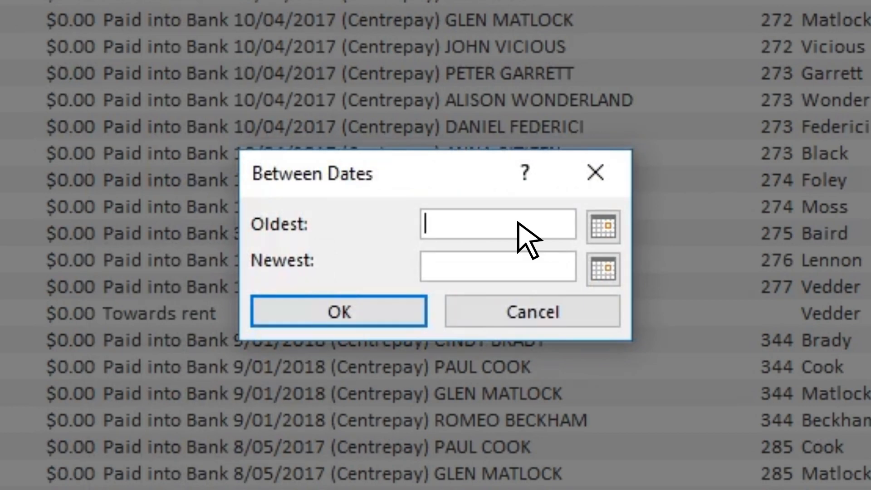
pyautogui.write('25/11/2018')
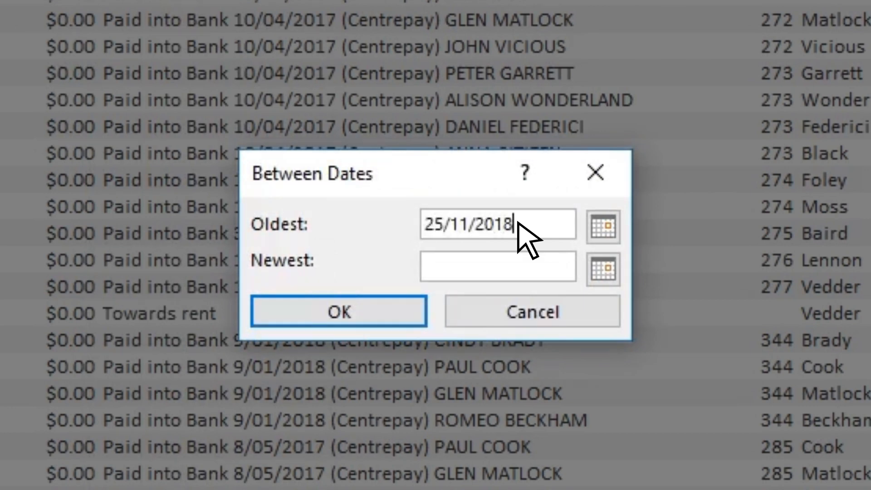
pyautogui.click(517, 267)
pyautogui.write('25/12/2018')
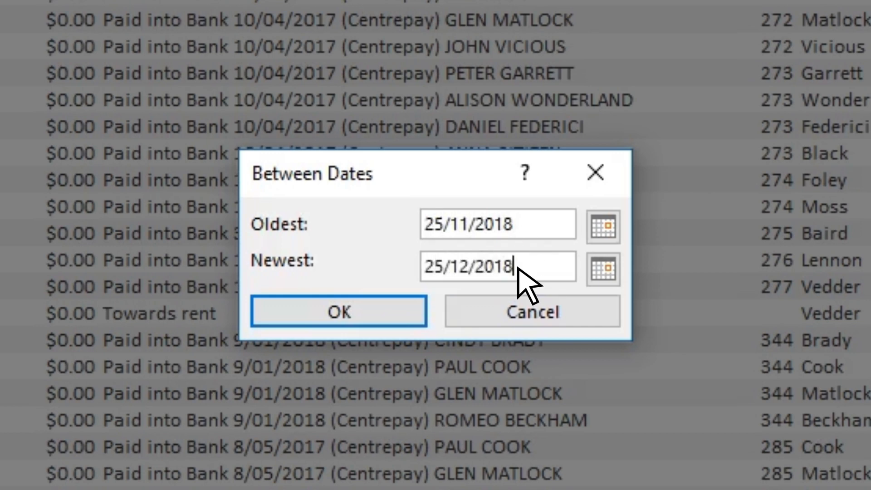
pyautogui.click(397, 304)
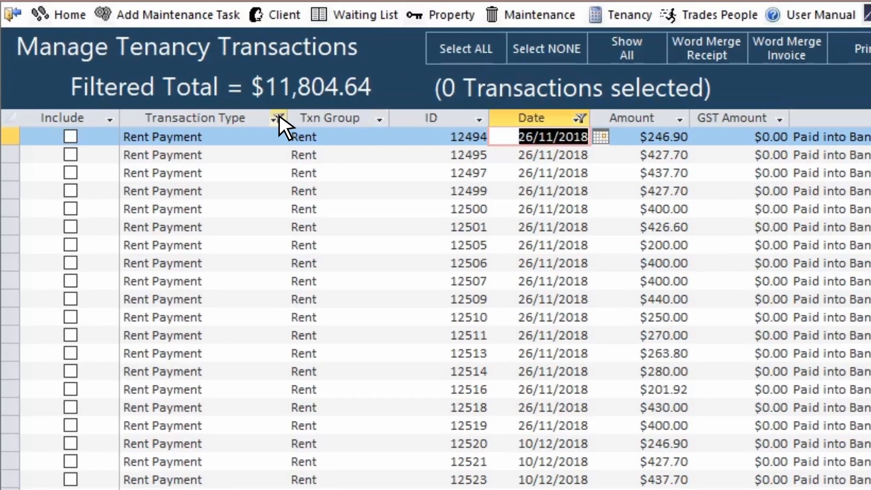
# - Extend the Transaction Type filter to include Furniture Payment, Garden Payment and Utilities Payment alongside Rent Payment
pyautogui.click(118, 65)
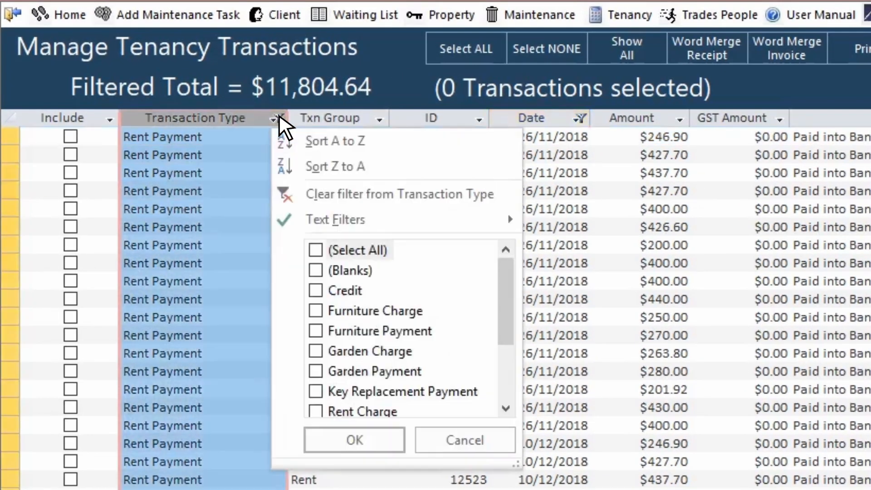
pyautogui.click(316, 331)
pyautogui.click(316, 371)
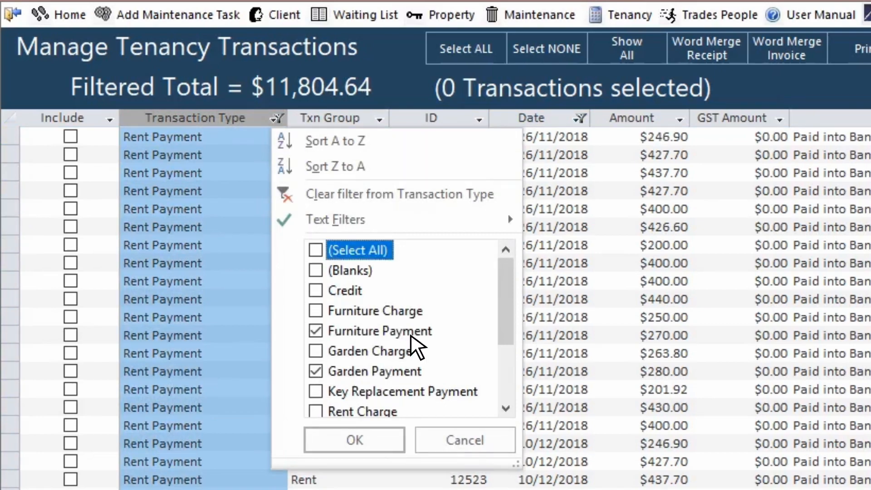
pyautogui.click(505, 354)
pyautogui.click(316, 391)
pyautogui.click(355, 438)
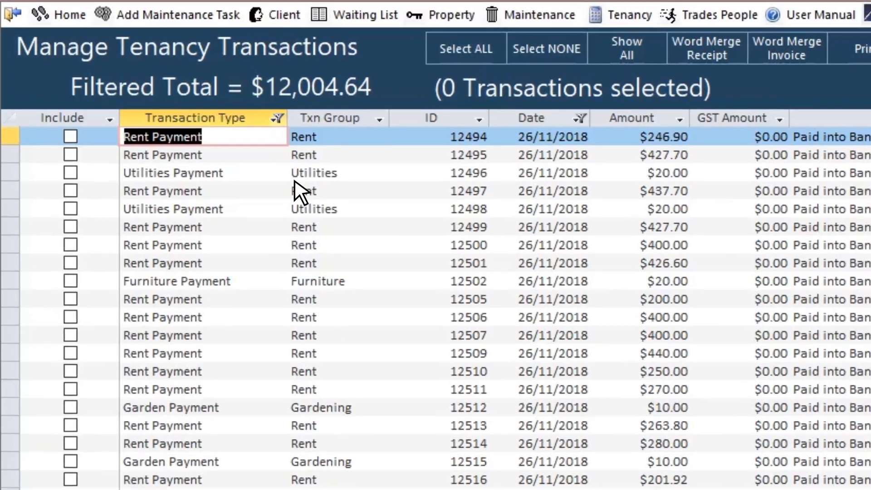
# - Reset the Transaction Type filter selection and limit it to Rent Charge and Rent Payment
pyautogui.click(119, 65)
pyautogui.click(316, 250)
pyautogui.click(334, 252)
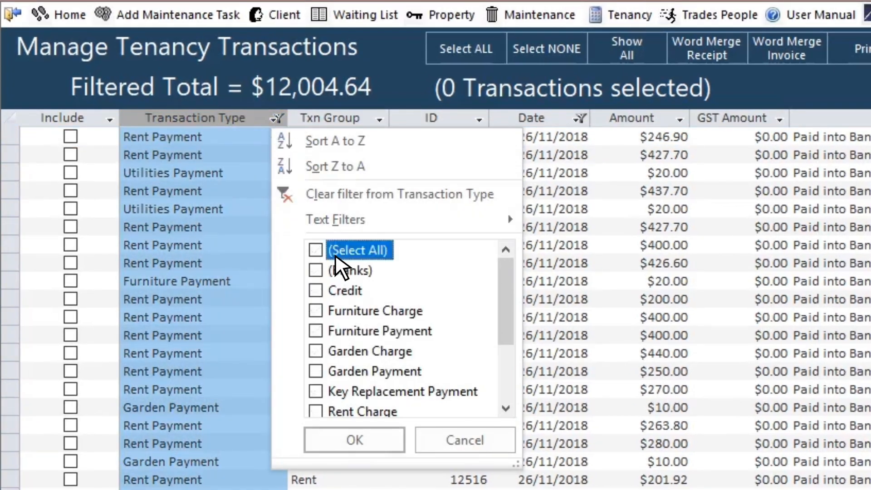
pyautogui.scroll(-1, 513, 334)
pyautogui.click(316, 371)
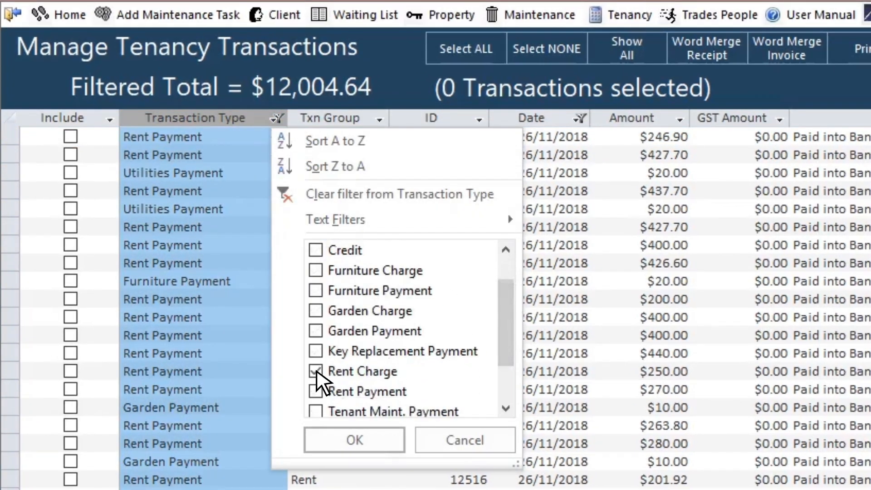
pyautogui.click(316, 391)
pyautogui.click(355, 440)
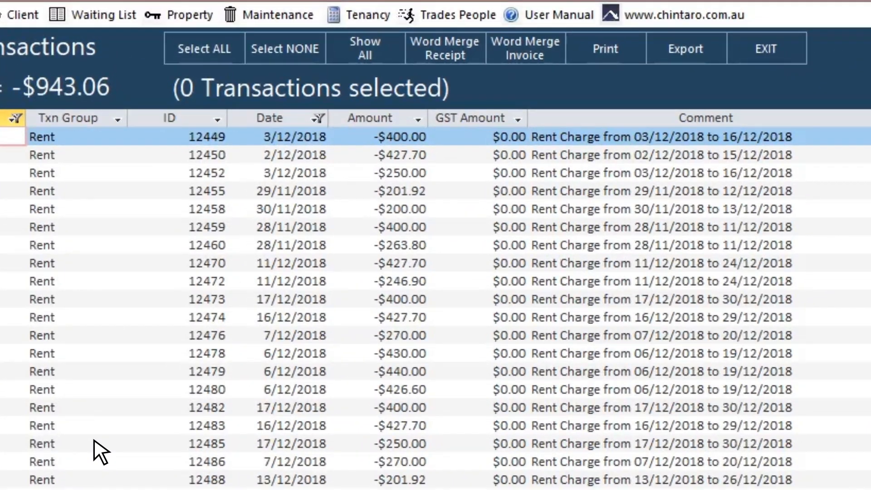
# - Change the date filter to This Year and limit the Program column to Crisis Housing
pyautogui.click(319, 118)
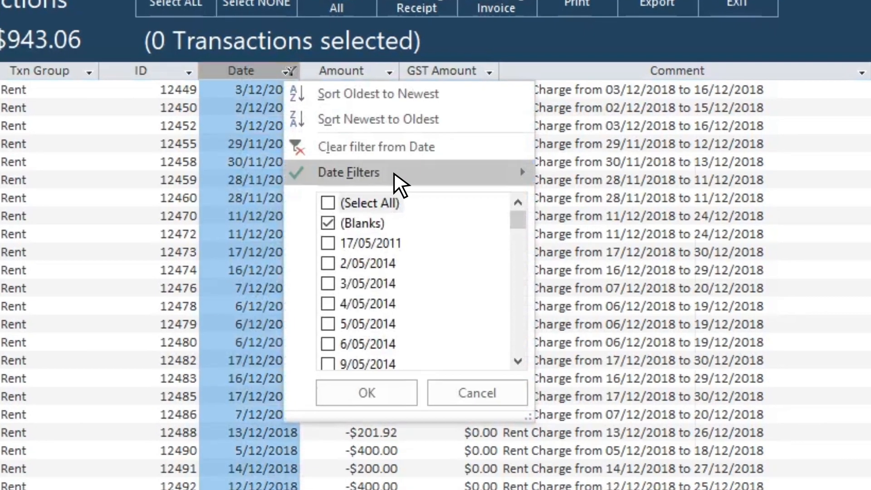
pyautogui.moveTo(467, 221)
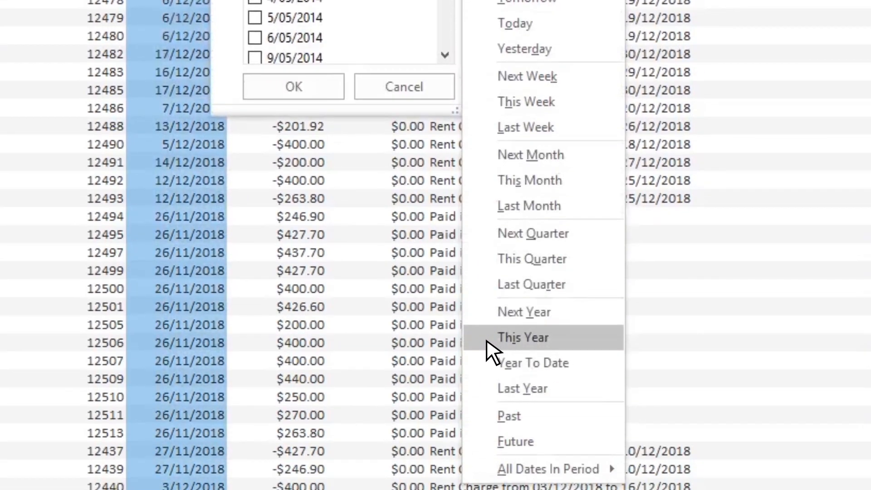
pyautogui.click(489, 352)
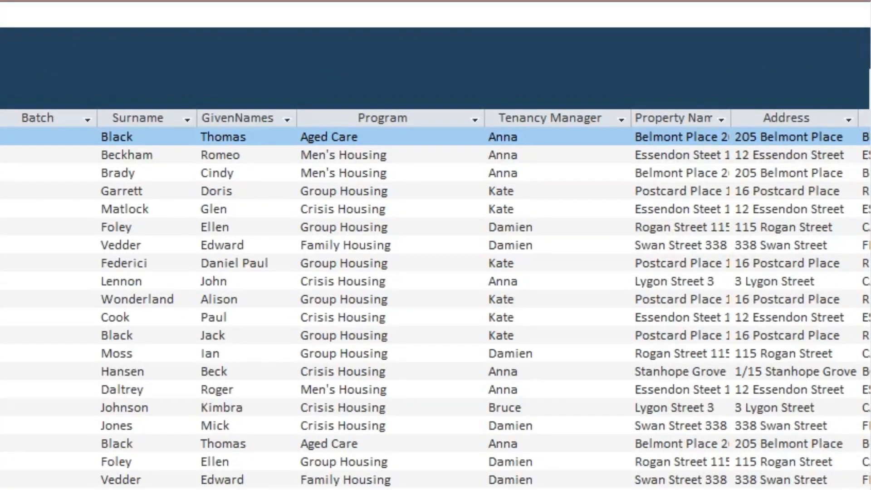
pyautogui.rightClick(361, 209)
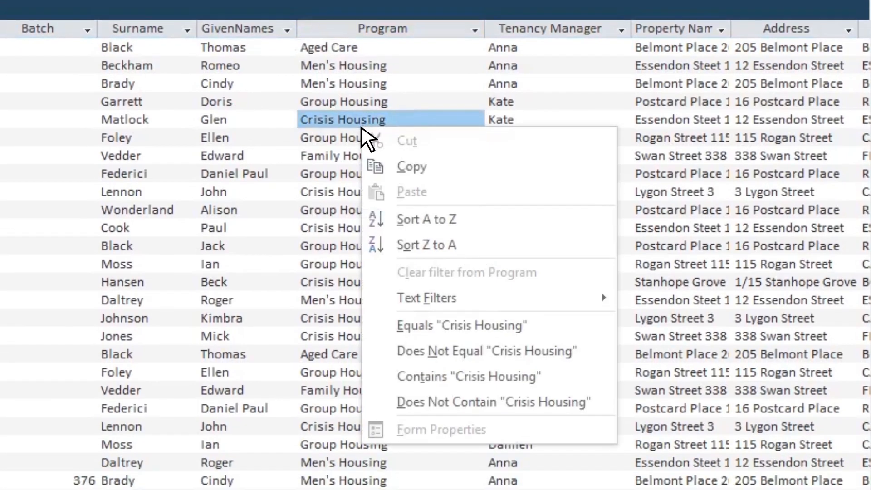
pyautogui.click(378, 325)
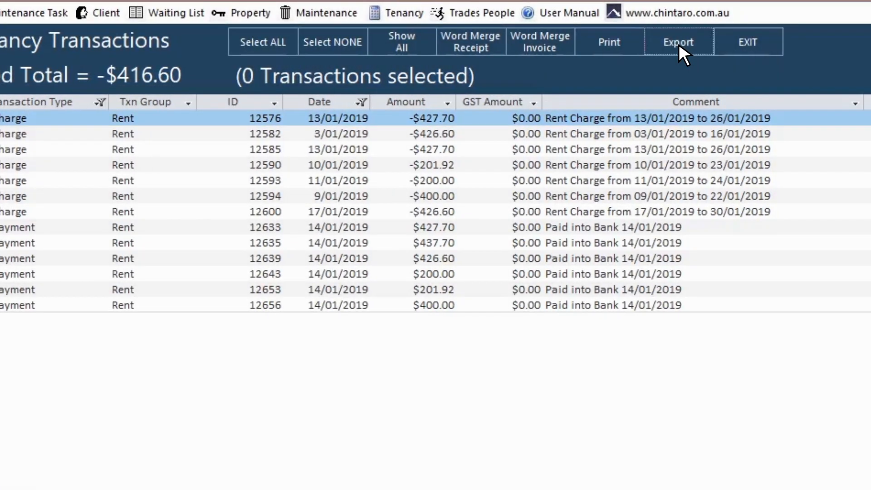
# - Export the filtered Crisis Housing rent charges and payments to Excel and close the workbook
pyautogui.click(819, 42)
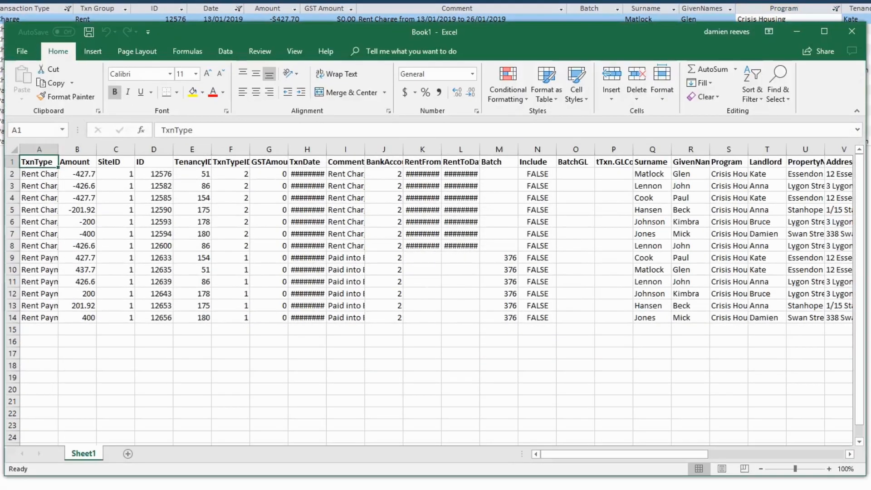
pyautogui.click(851, 31)
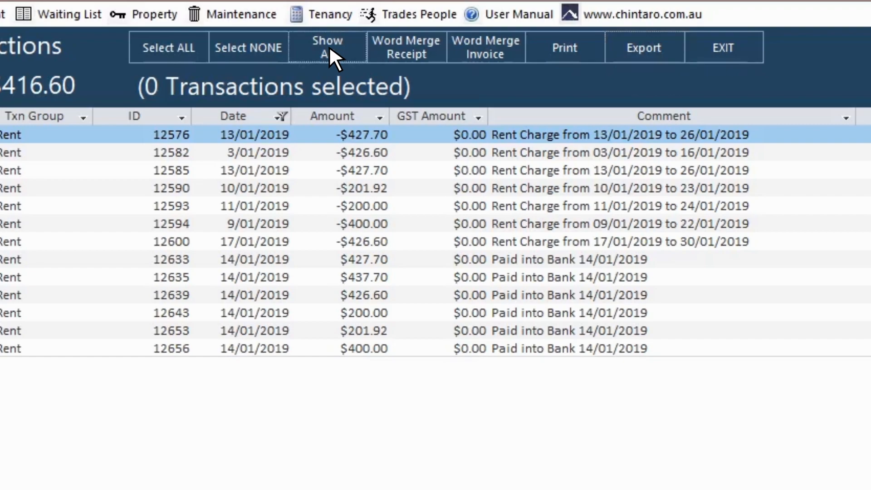
# - Clear the existing filters, then limit the transactions to Rent Payment and to a single Group Housing property by its Property Name
pyautogui.click(268, 36)
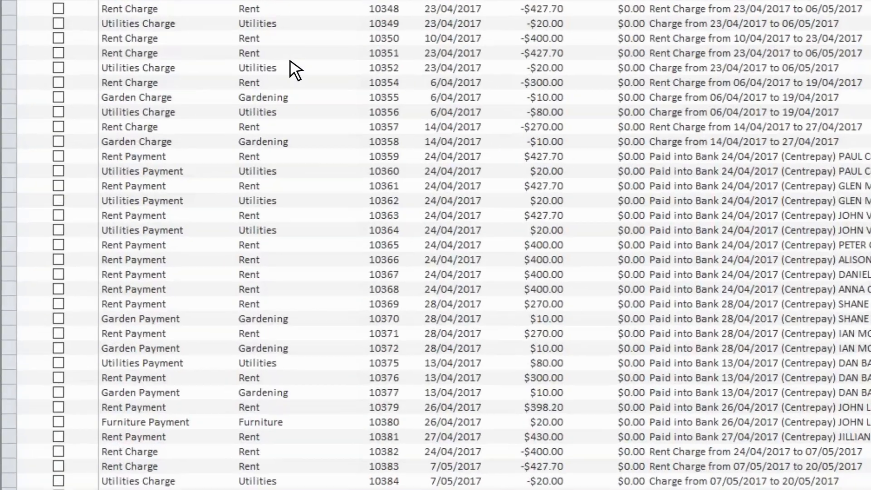
pyautogui.rightClick(87, 183)
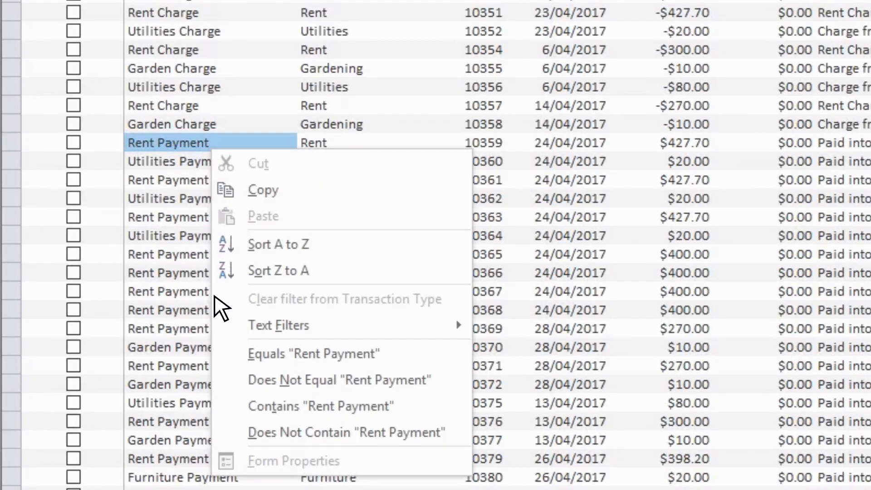
pyautogui.click(232, 353)
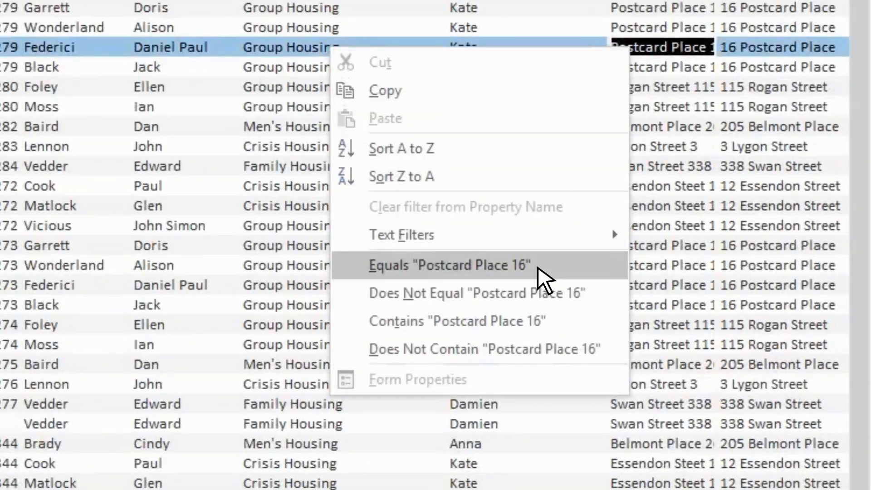
pyautogui.click(537, 268)
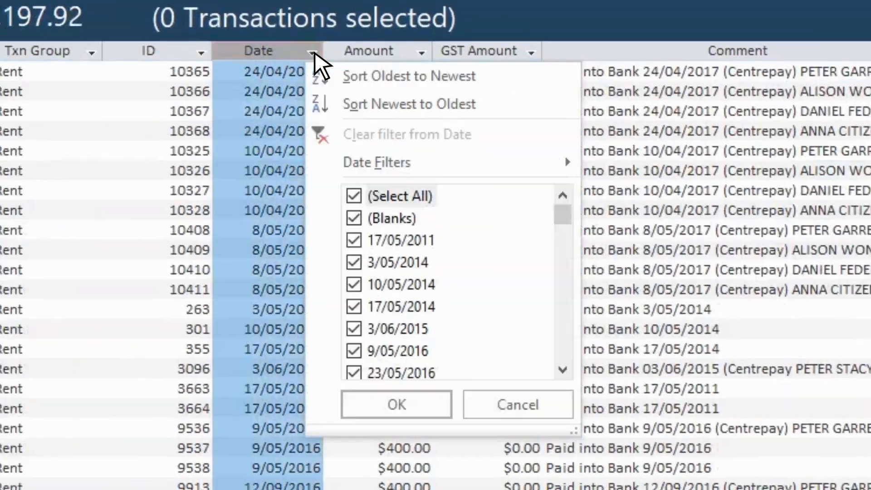
# - Filter the property's rent payments to This Month and mark all listed transactions for inclusion
pyautogui.moveTo(408, 104)
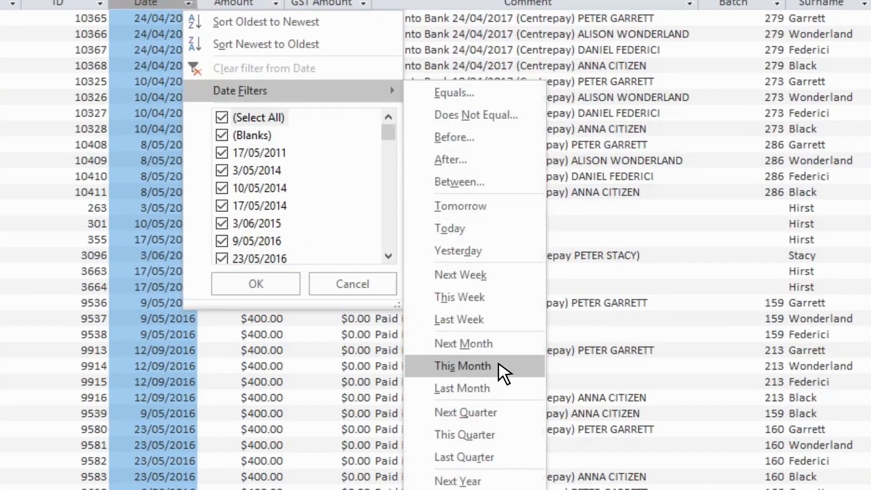
pyautogui.click(531, 391)
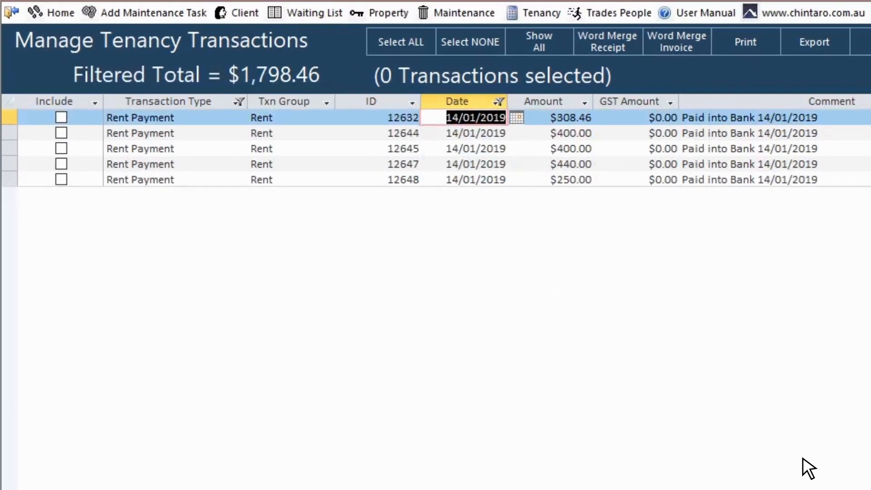
pyautogui.click(199, 37)
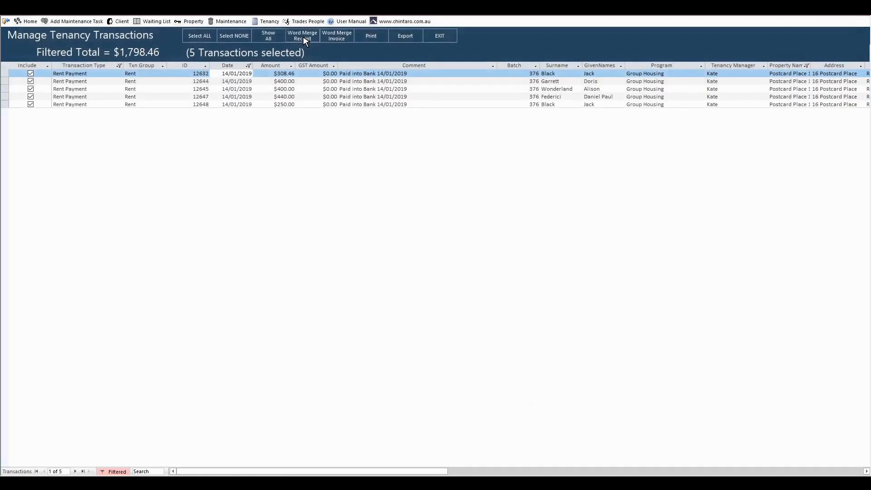
# - Deselect all transactions and switch the Transaction Type filter from Rent Payment to Rent Charge only
pyautogui.click(233, 35)
pyautogui.click(119, 66)
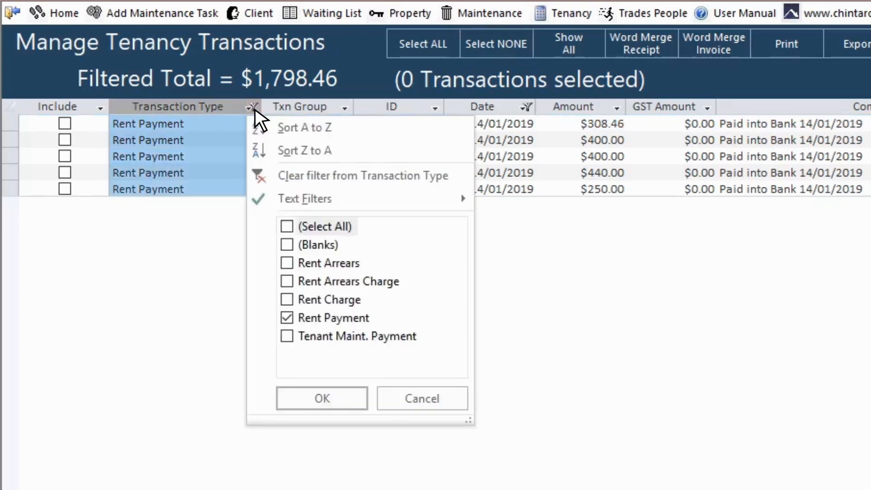
pyautogui.click(287, 299)
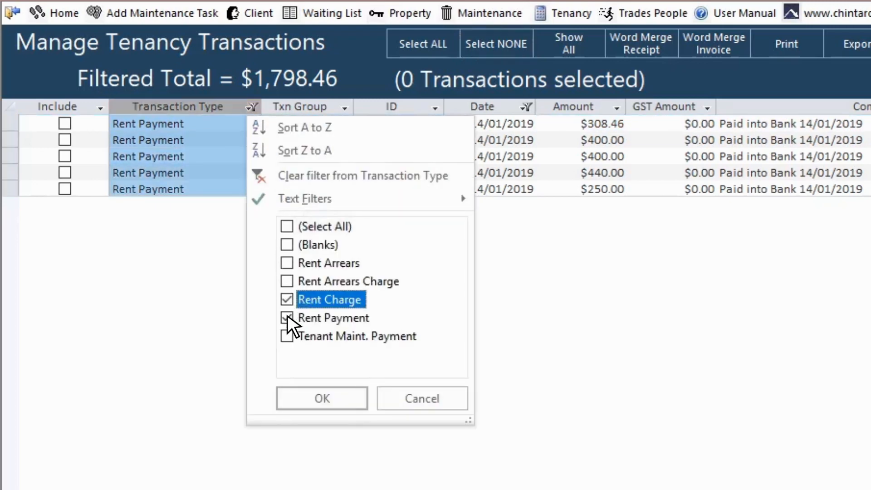
pyautogui.click(287, 317)
pyautogui.click(323, 398)
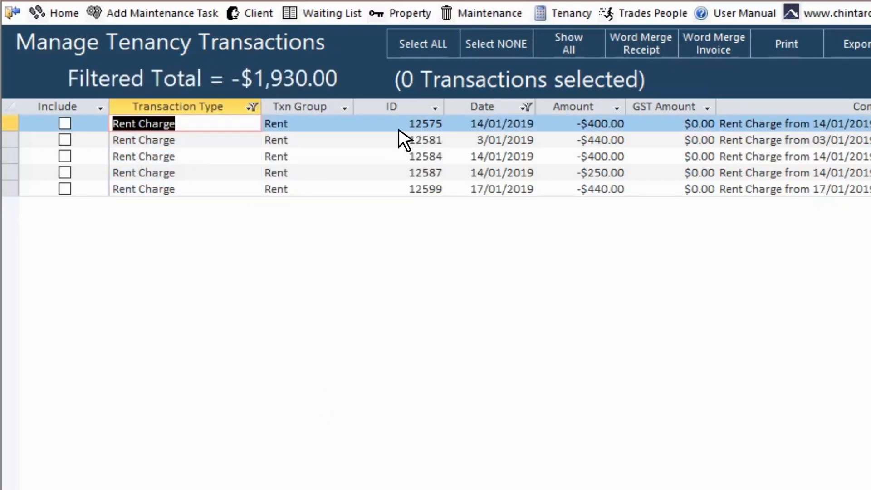
# - Include all the filtered rent charges and generate their invoices with Word Merge Invoice
pyautogui.click(422, 44)
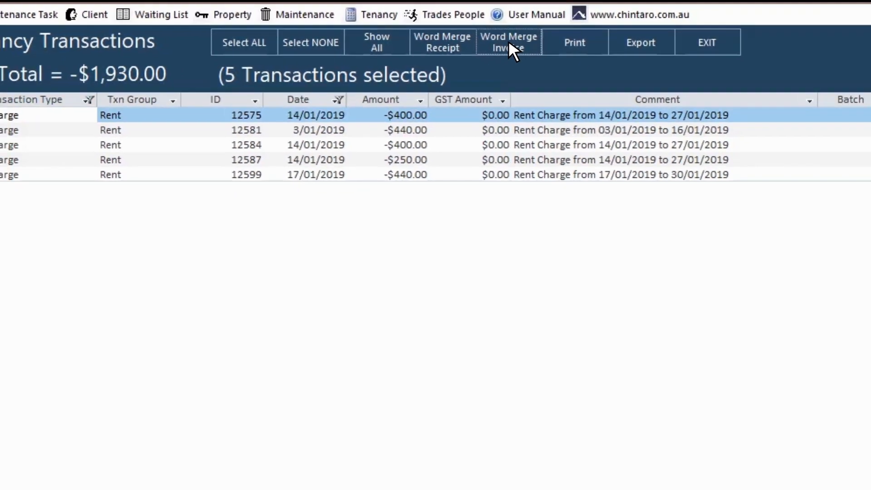
pyautogui.click(544, 44)
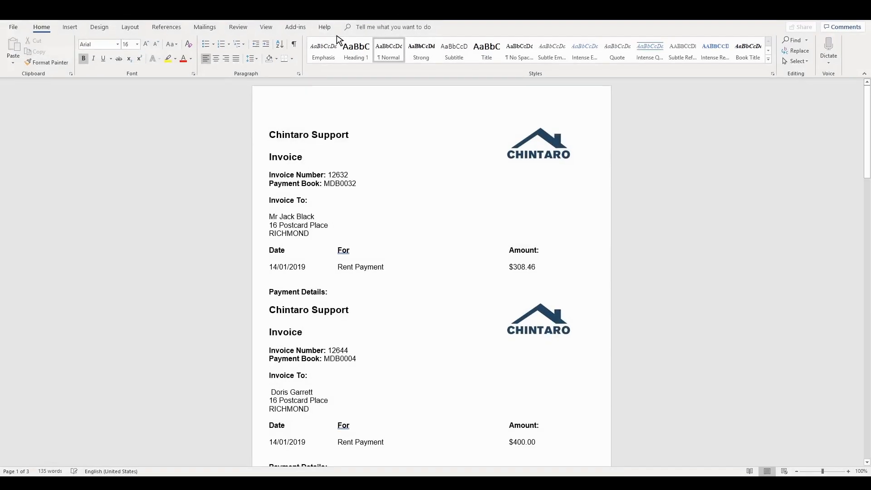